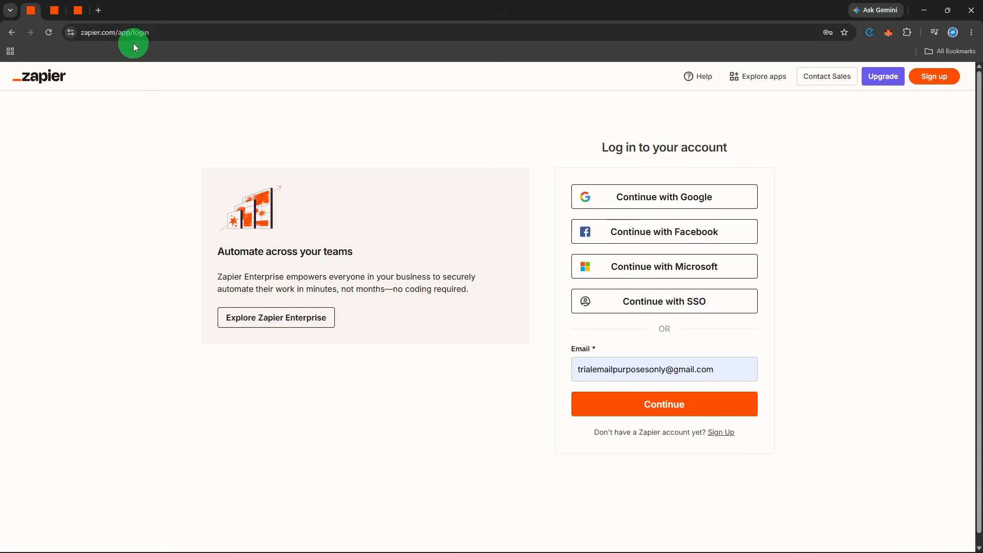
- Log in with the prefilled account e-mail and create a new Zap workflow
left_click(644, 403)
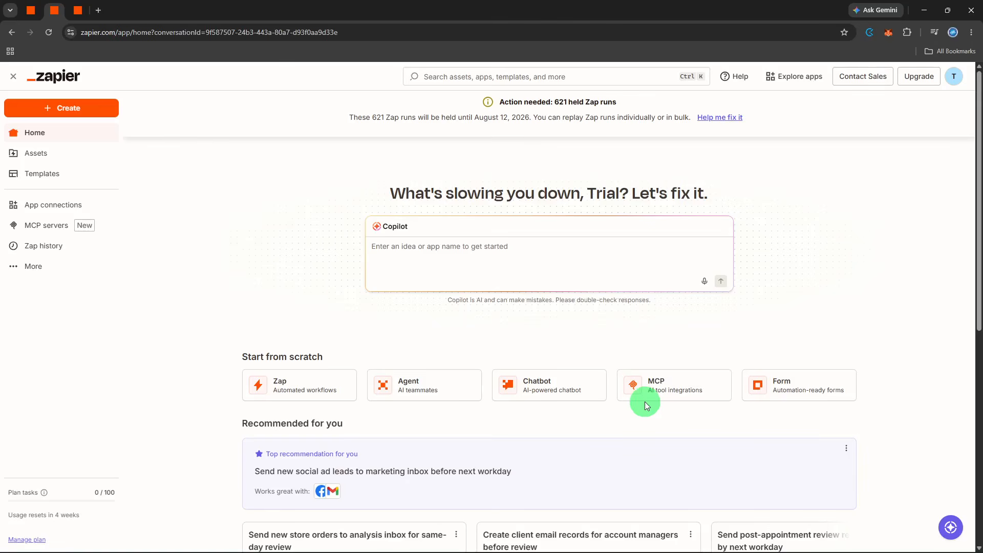
left_click(84, 107)
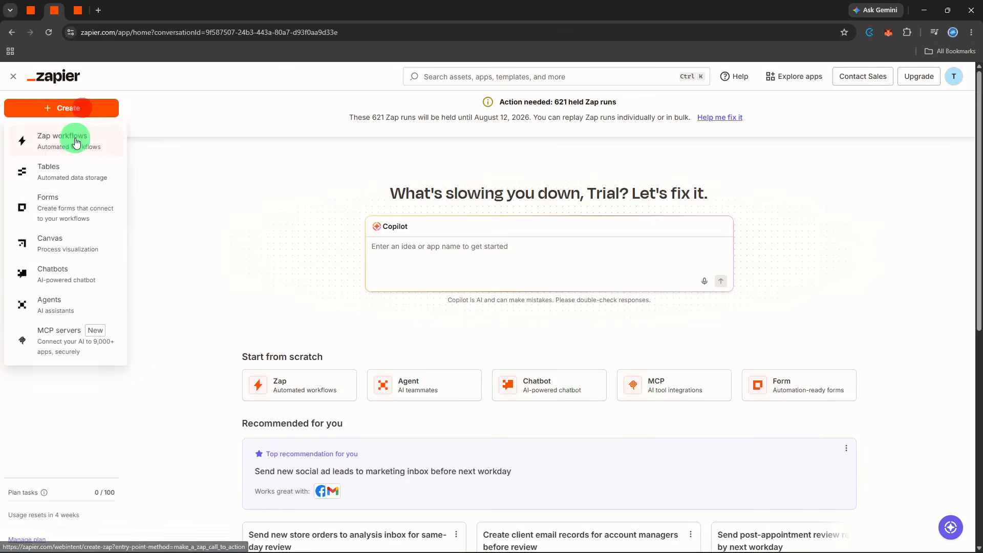
left_click(75, 136)
- Set the Zap's trigger to Google Forms with the New Form Response event and accept the connected account
left_click(433, 330)
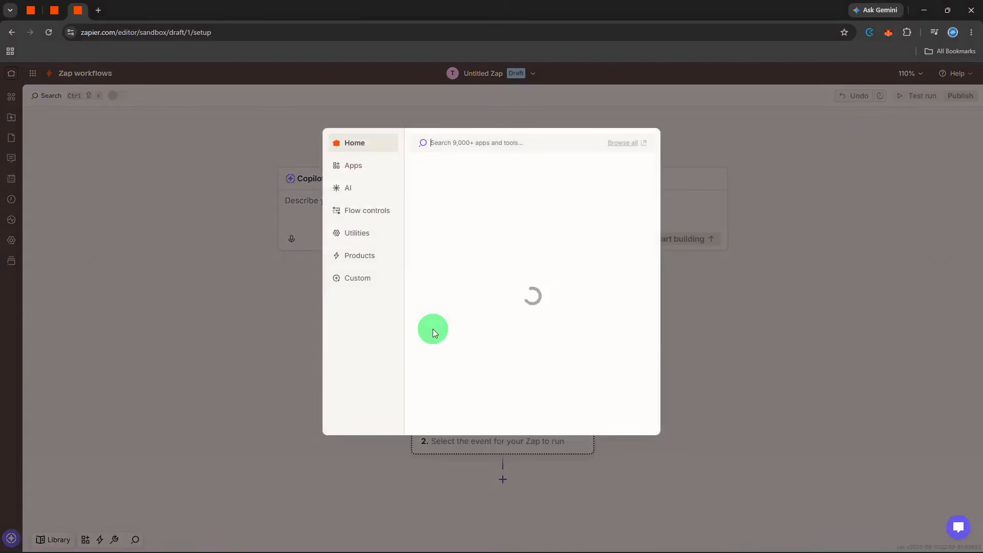
type("forms")
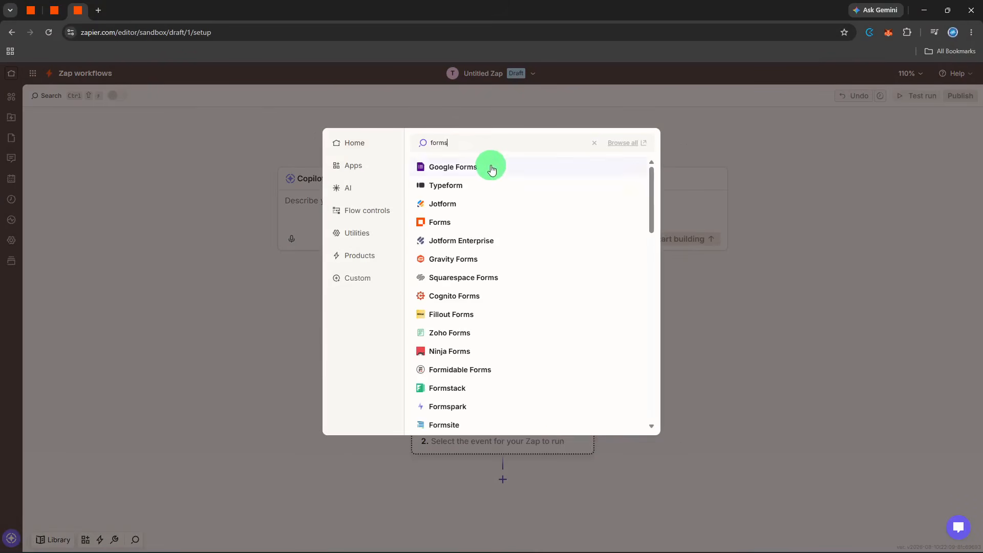
left_click(491, 167)
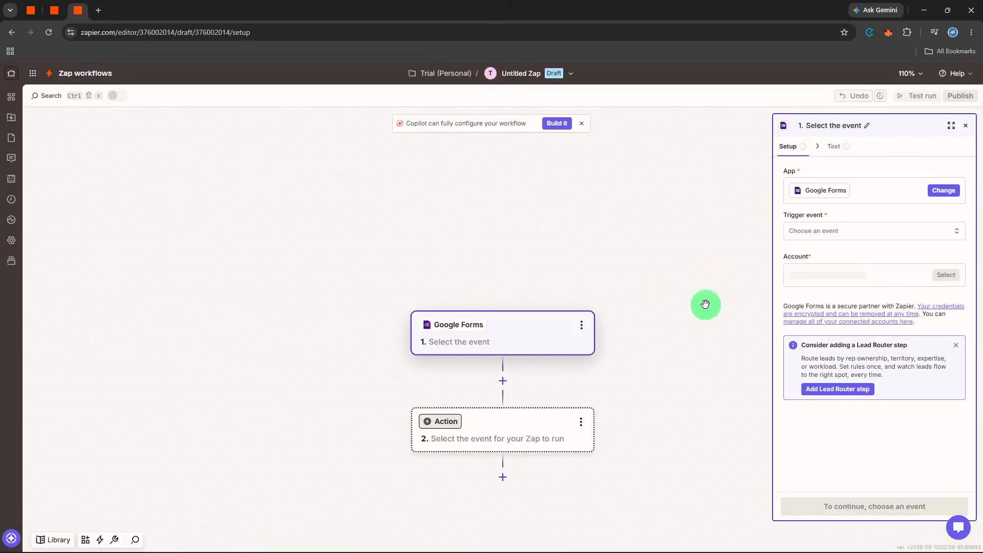
left_click(809, 232)
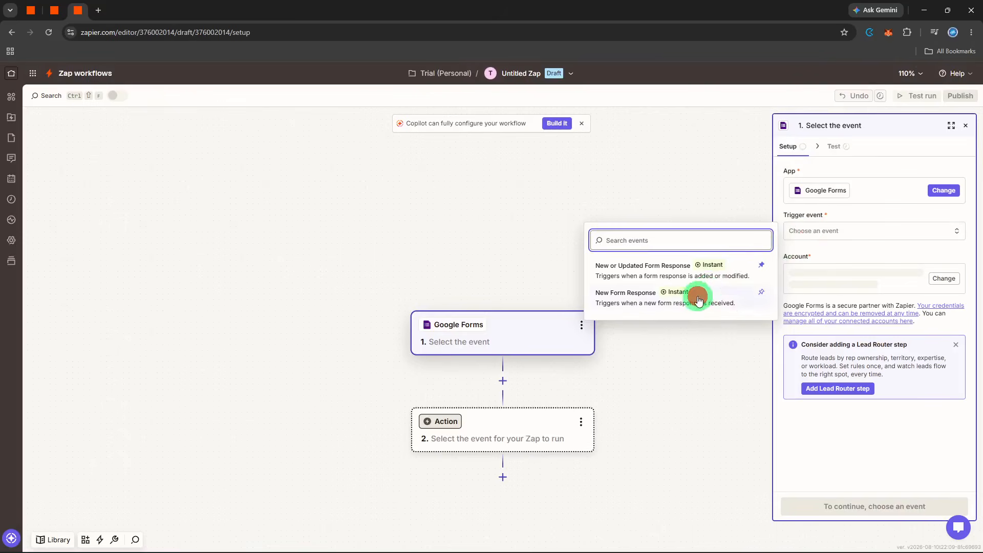
left_click(697, 295)
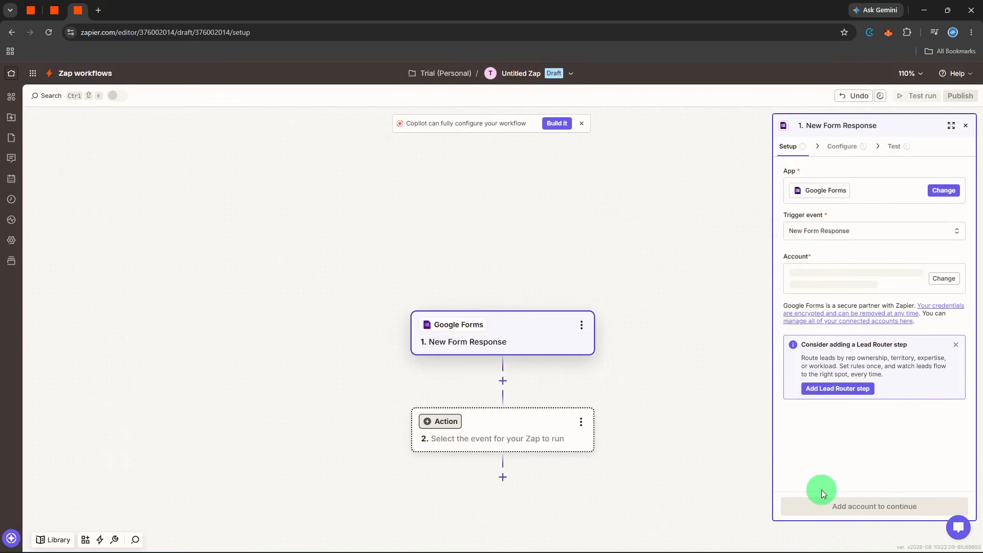
left_click(819, 499)
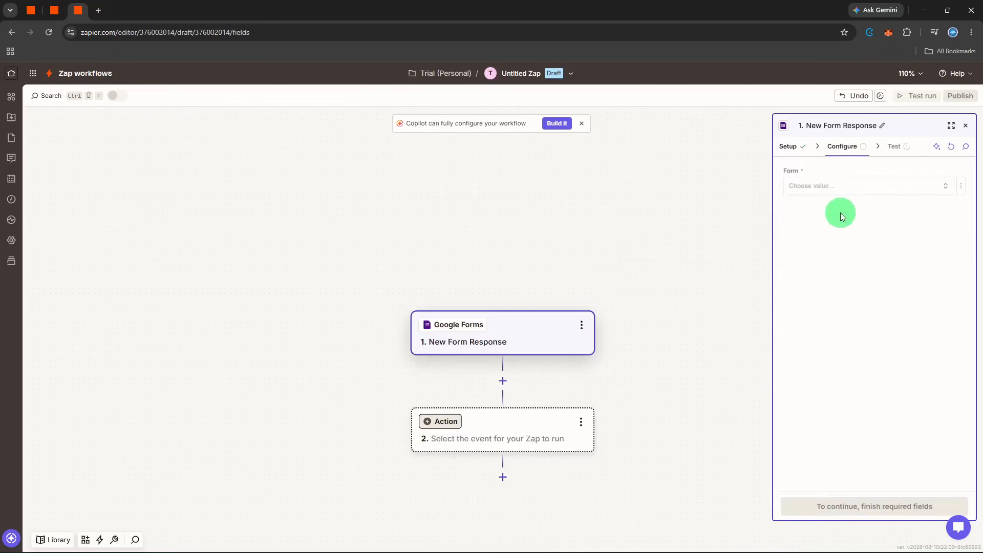
- Select Test Form as the trigger's form, test the trigger and continue with the record Form Response A
left_click(843, 188)
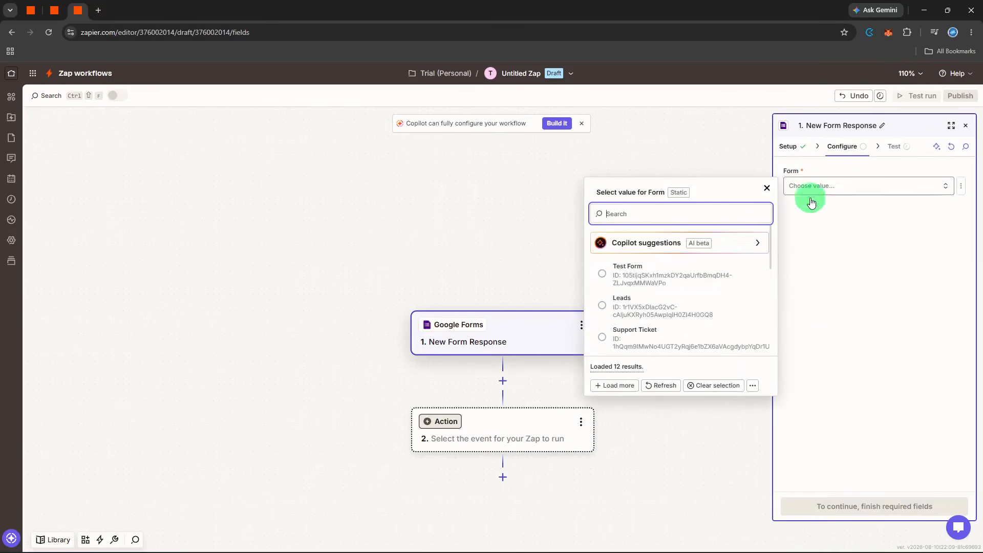
left_click(717, 269)
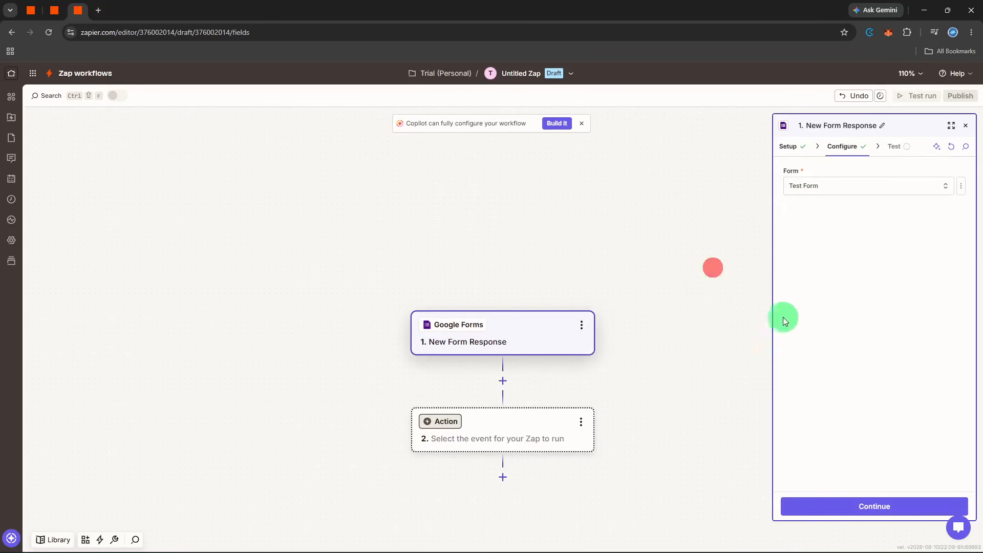
left_click(814, 507)
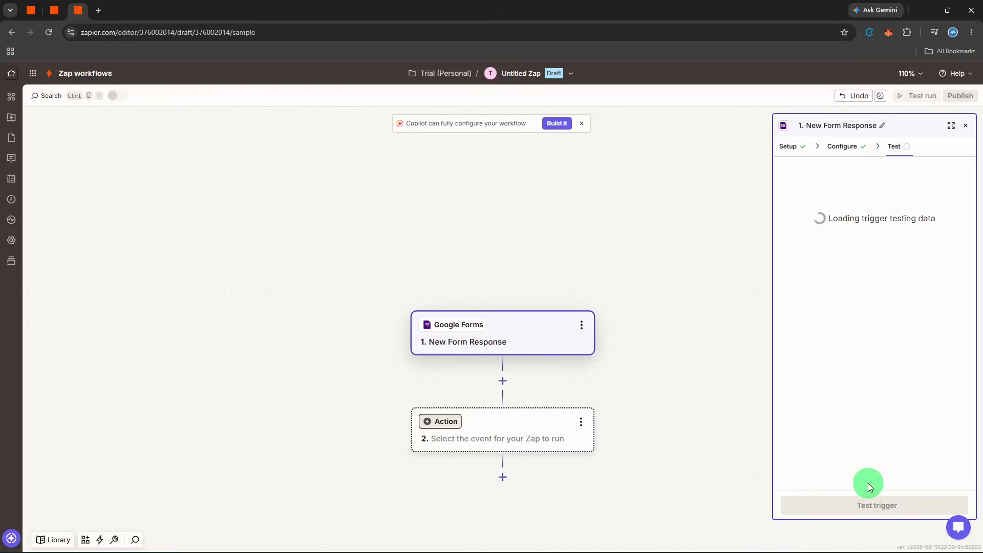
left_click(851, 500)
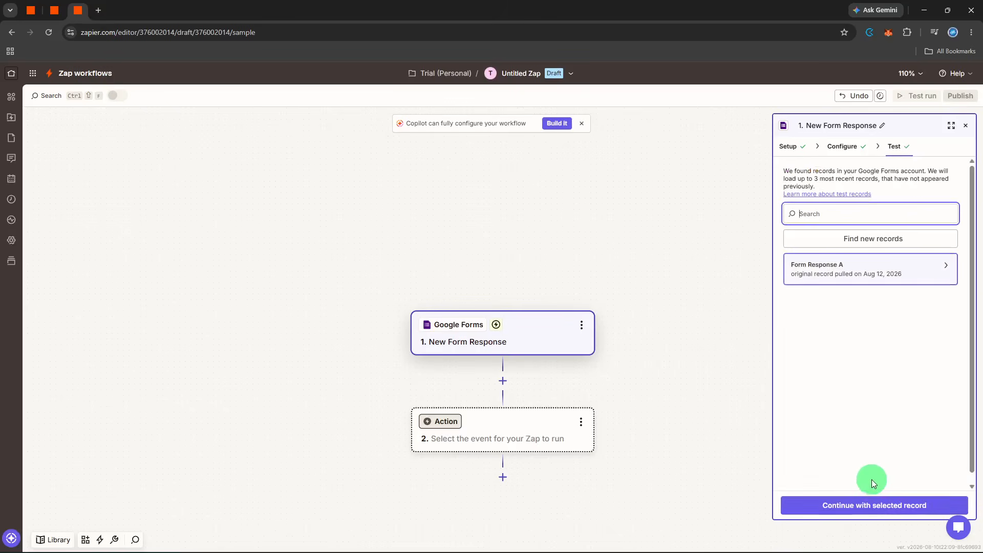
left_click(852, 505)
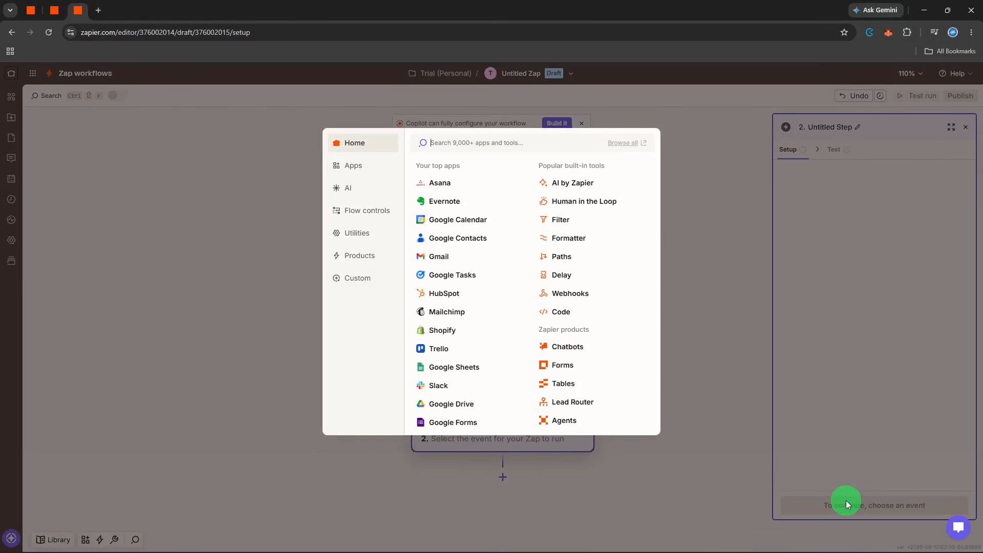
- Set the Zap's second step to Looping by Zapier with the Create Loop From Text action event
type("loop")
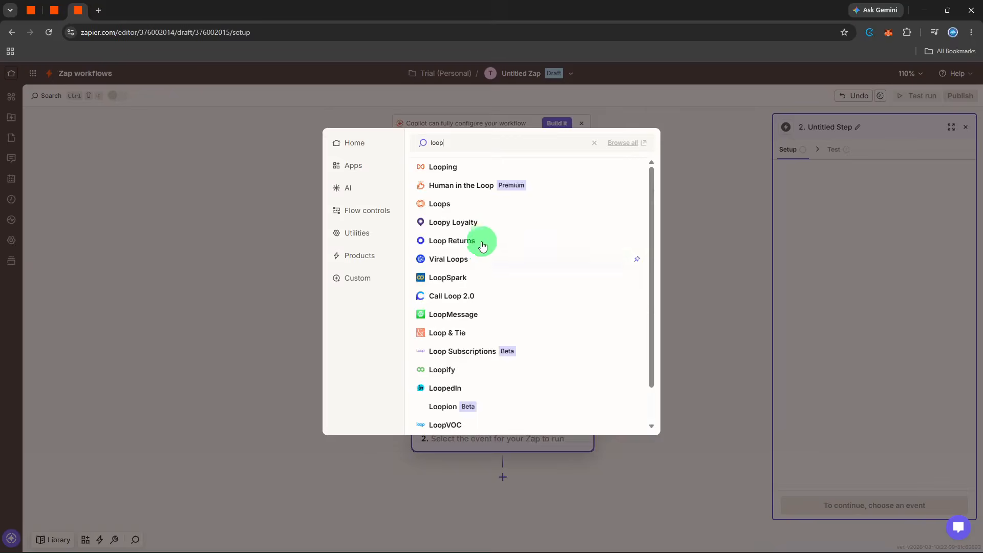
left_click(482, 175)
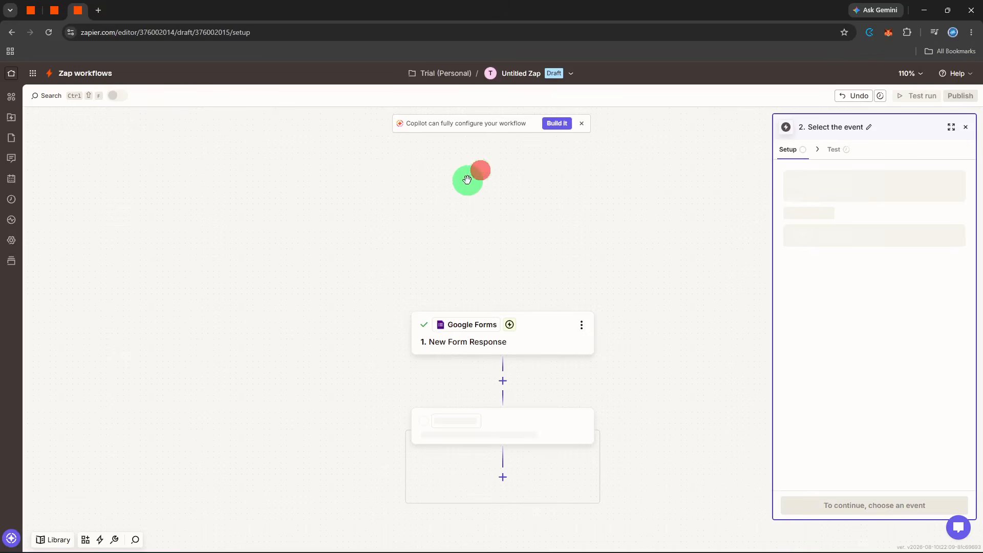
left_click(801, 233)
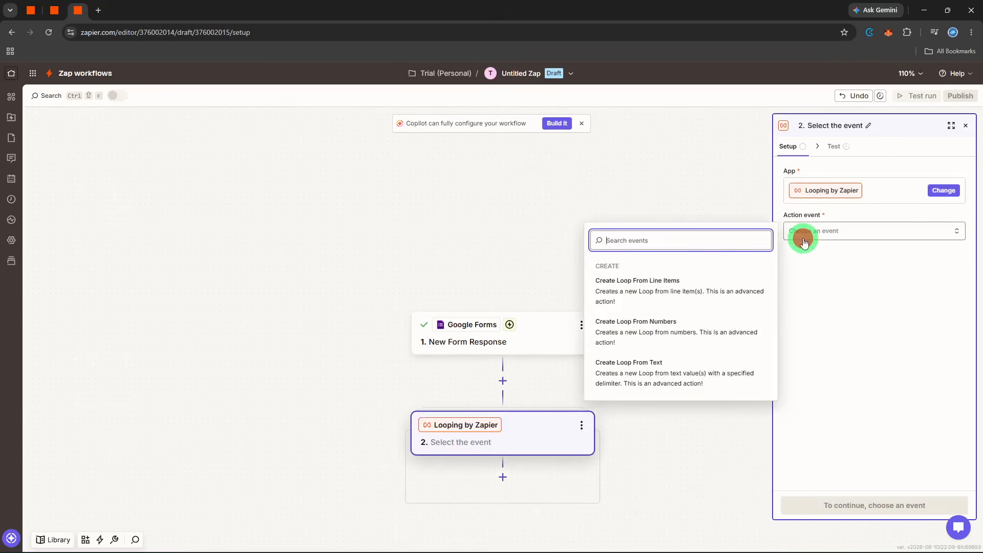
left_click(703, 362)
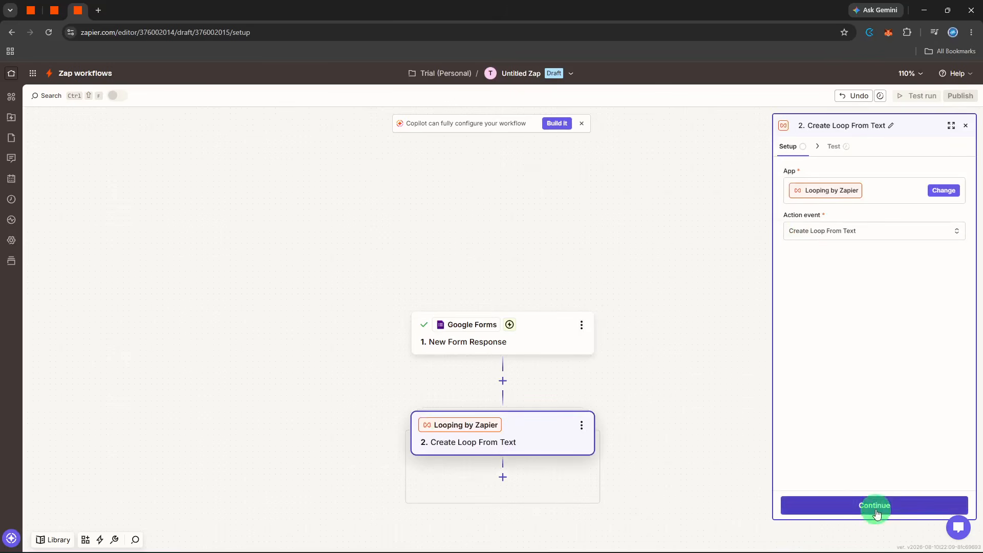
left_click(873, 505)
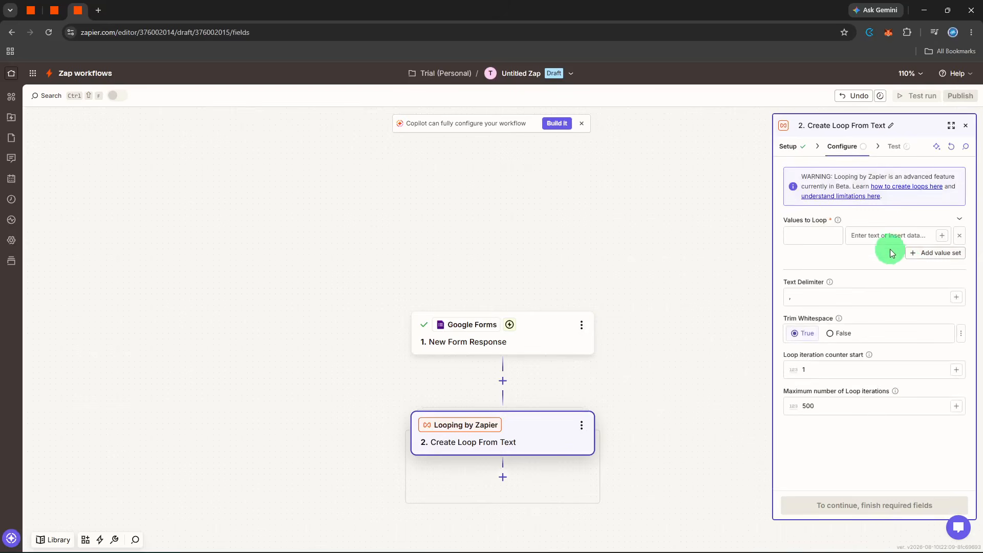
- Add a loop value named Email mapped to the form's Respondent Email, keeping the comma as text delimiter
left_click(843, 236)
type("Email")
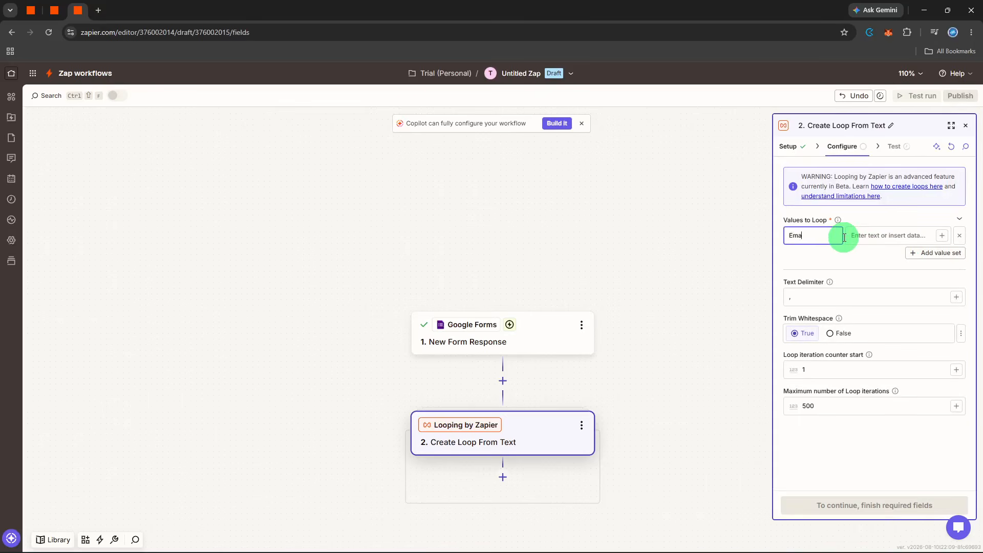
left_click(876, 235)
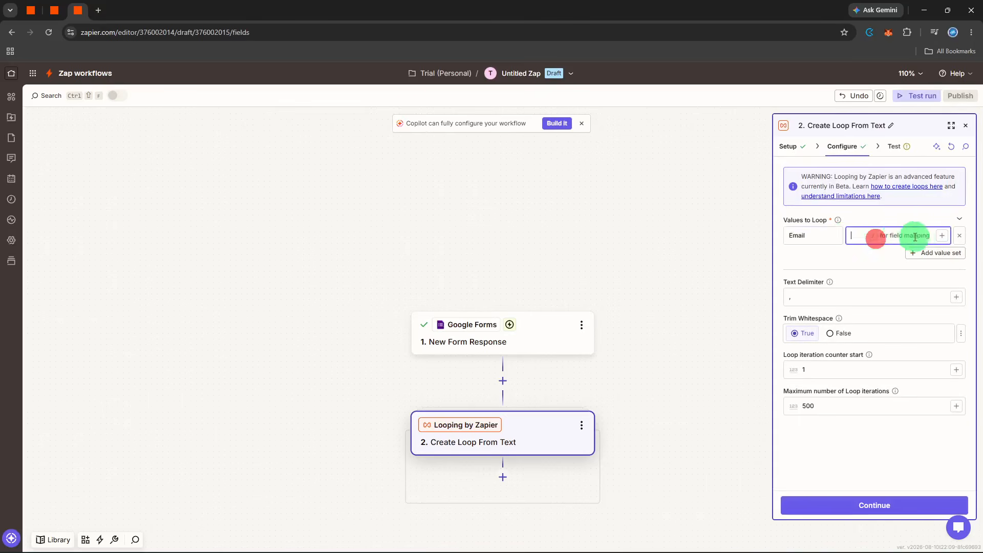
left_click(941, 236)
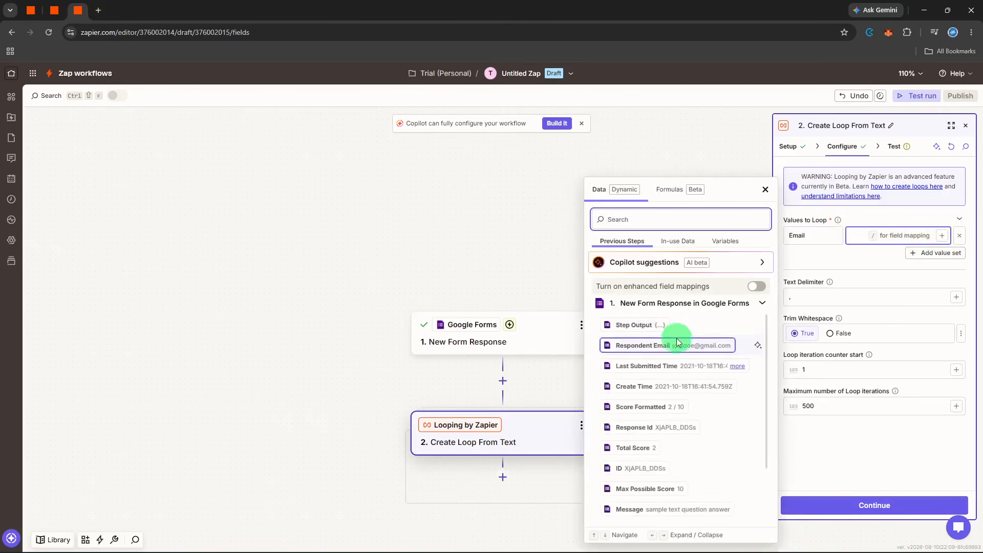
left_click(675, 340)
left_click(883, 441)
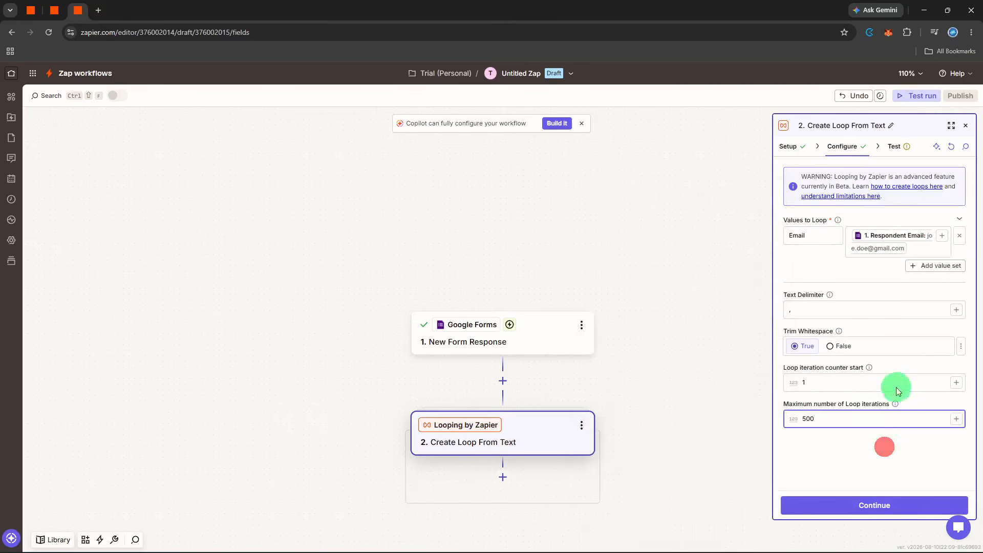
left_click(893, 310)
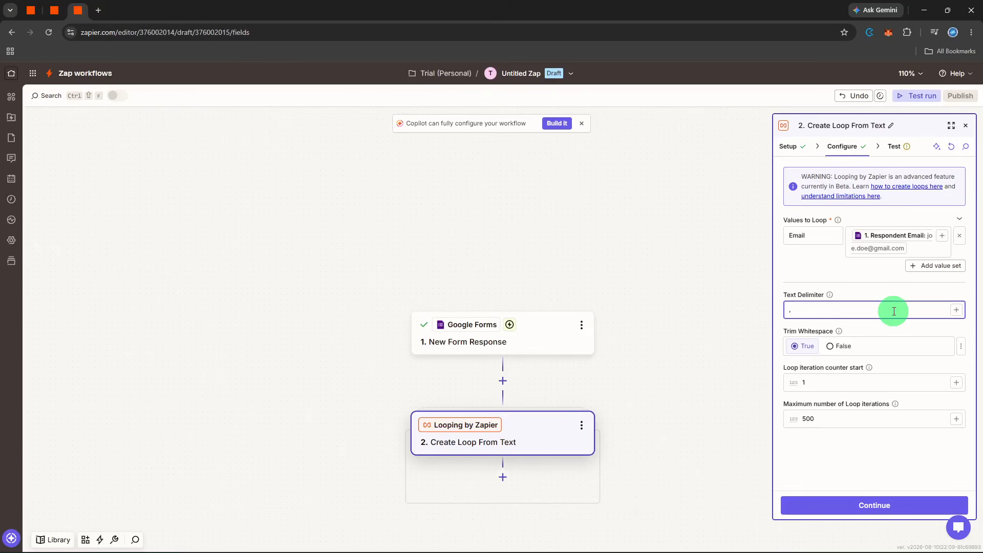
- Test the Create Loop From Text step and close its settings
left_click(906, 504)
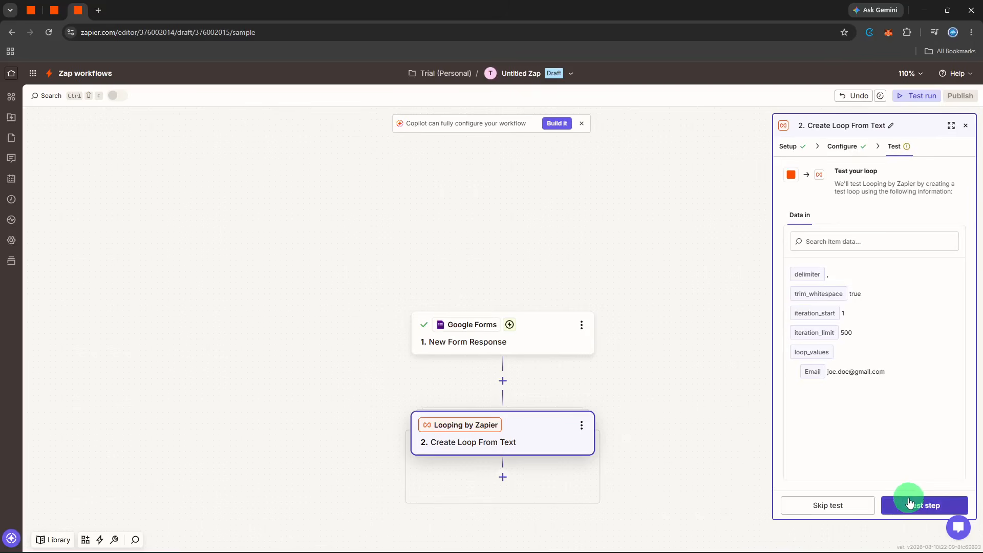
left_click(909, 503)
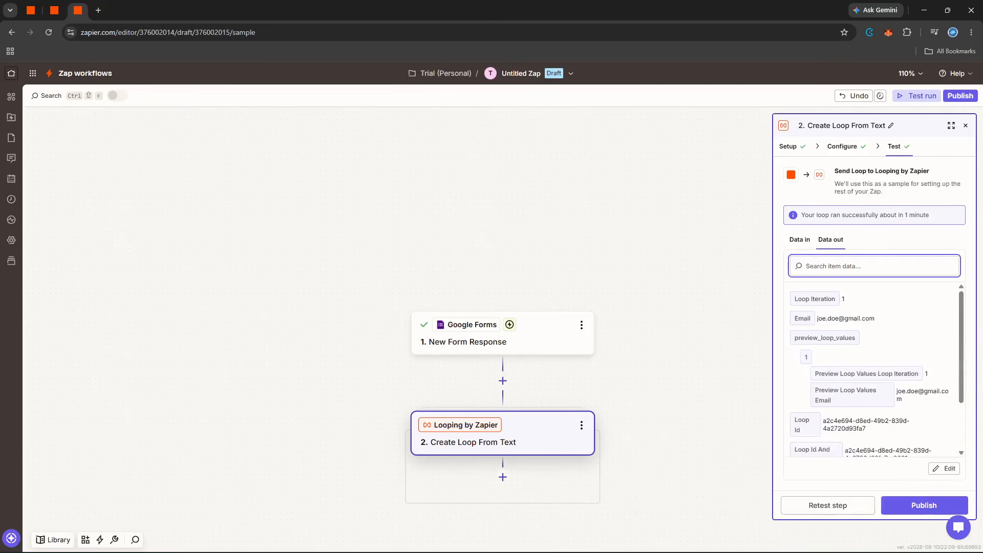
left_click(965, 126)
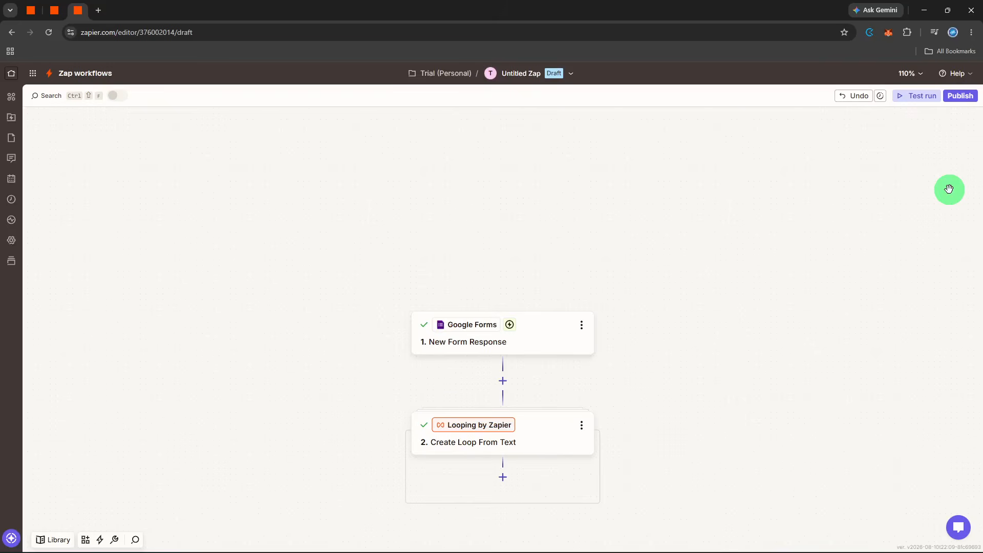
- Add a Gmail step inside the loop with the Send Email action event and continue to its configuration
scroll(948, 189, "down", 1)
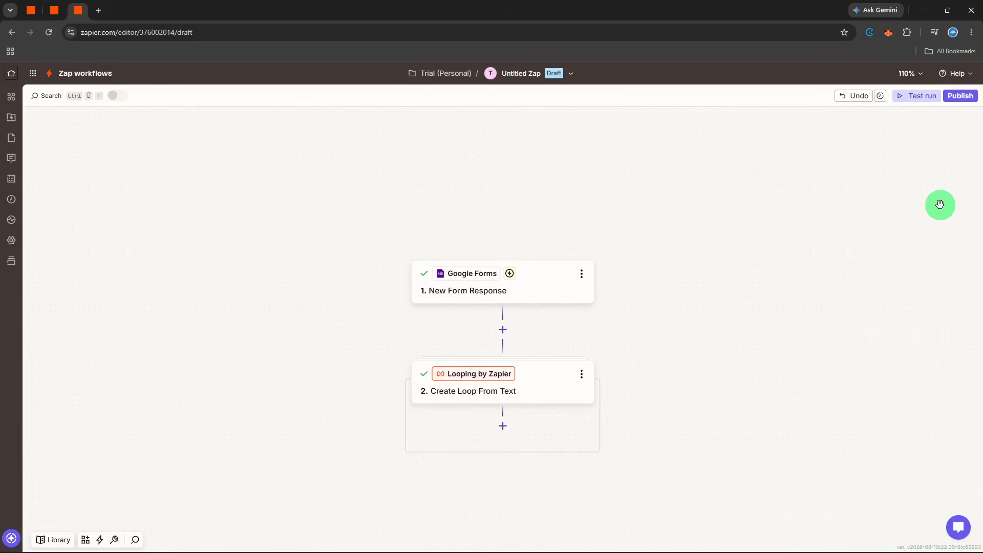
left_click(503, 426)
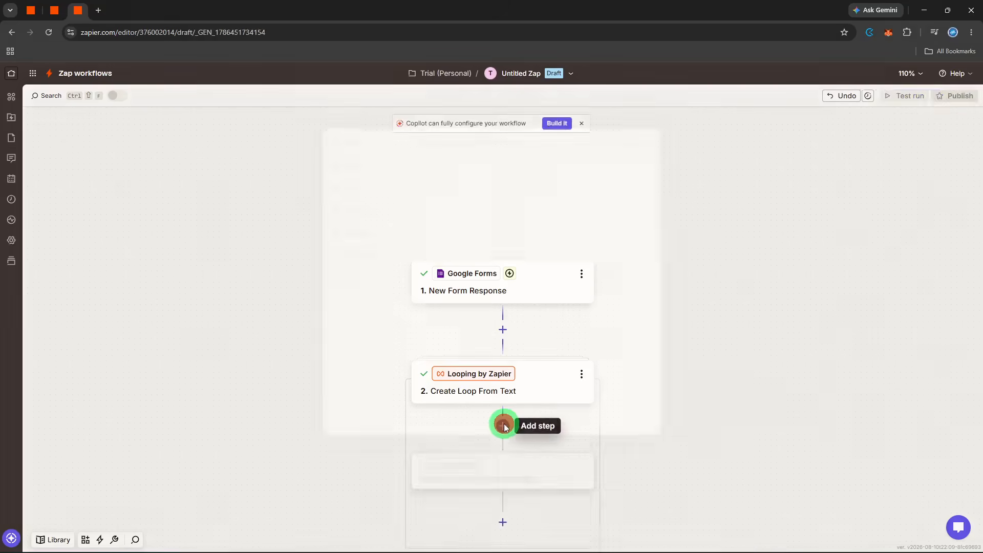
left_click(467, 256)
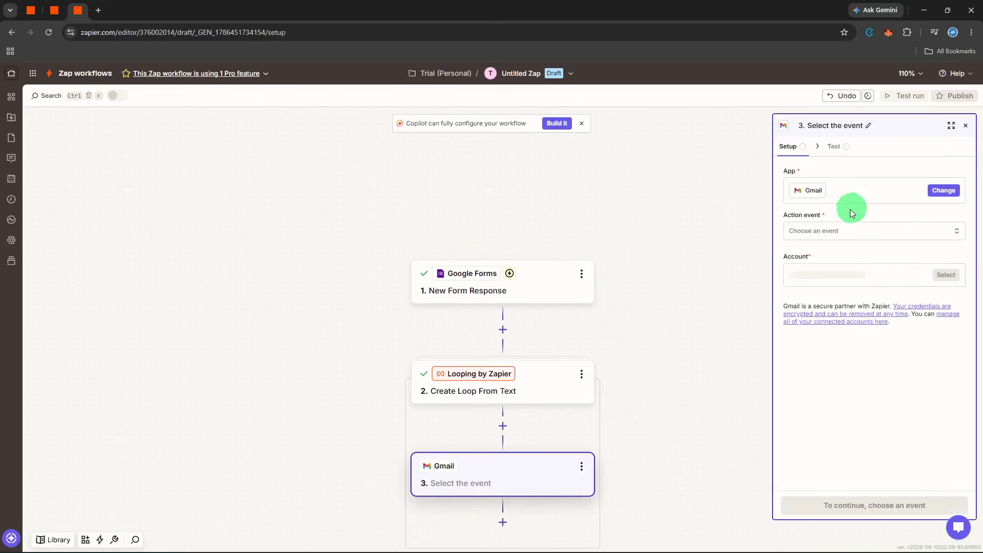
left_click(845, 231)
type("se")
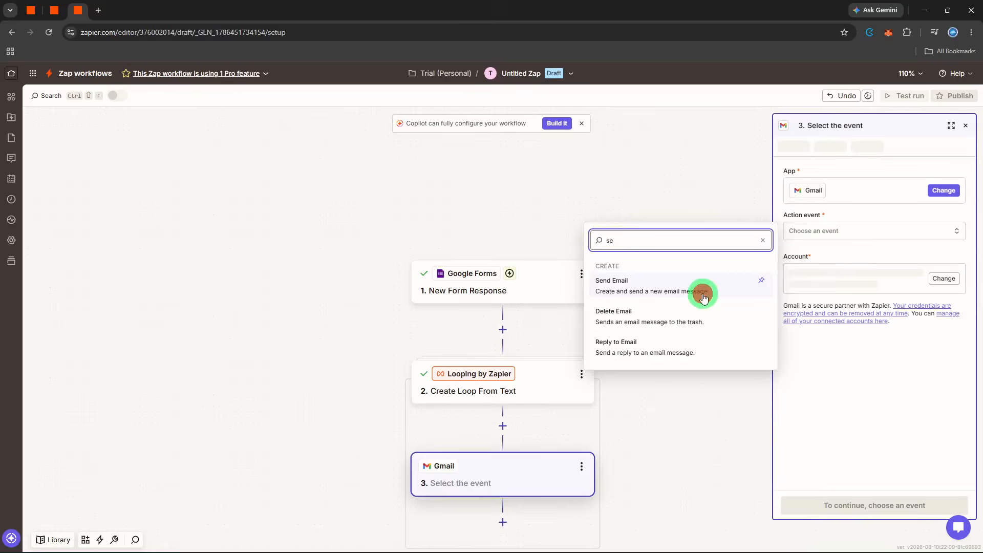
left_click(703, 293)
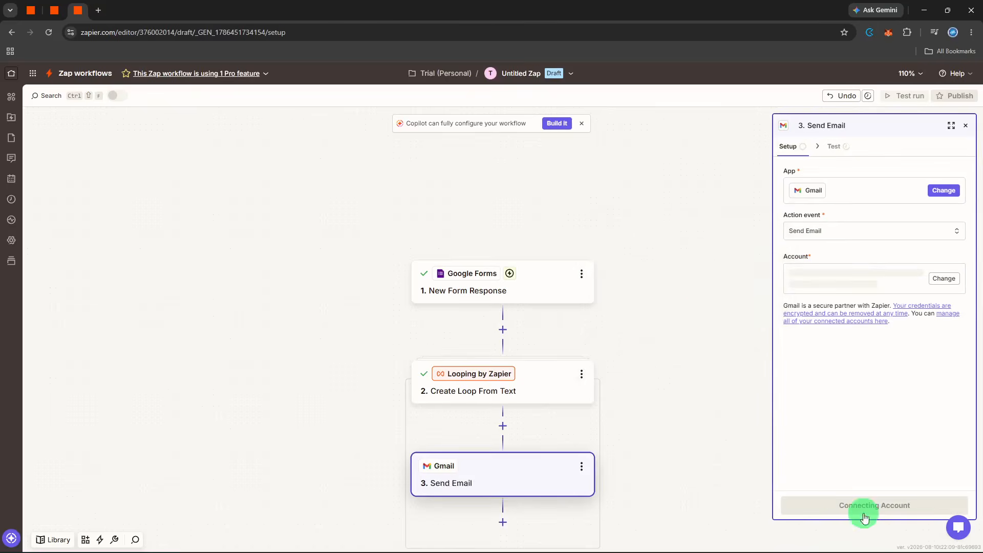
left_click(867, 503)
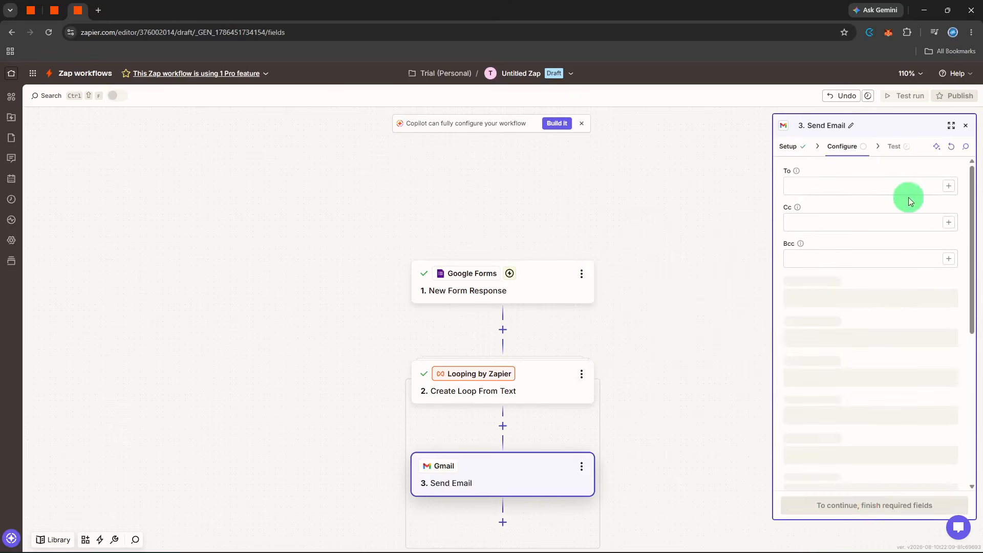
- Map the Gmail step's To field to the Email value from the Create Loop From Text step
left_click(944, 187)
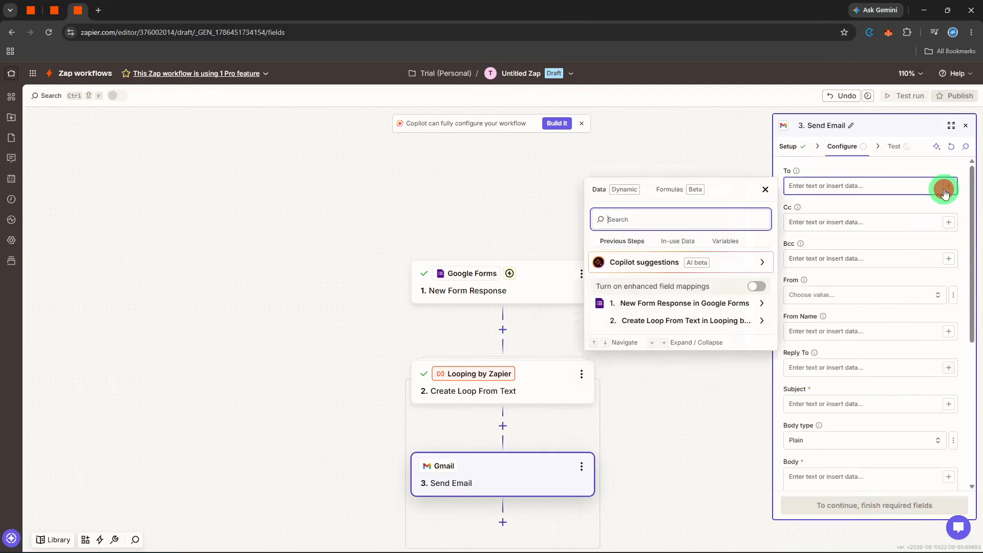
left_click(634, 320)
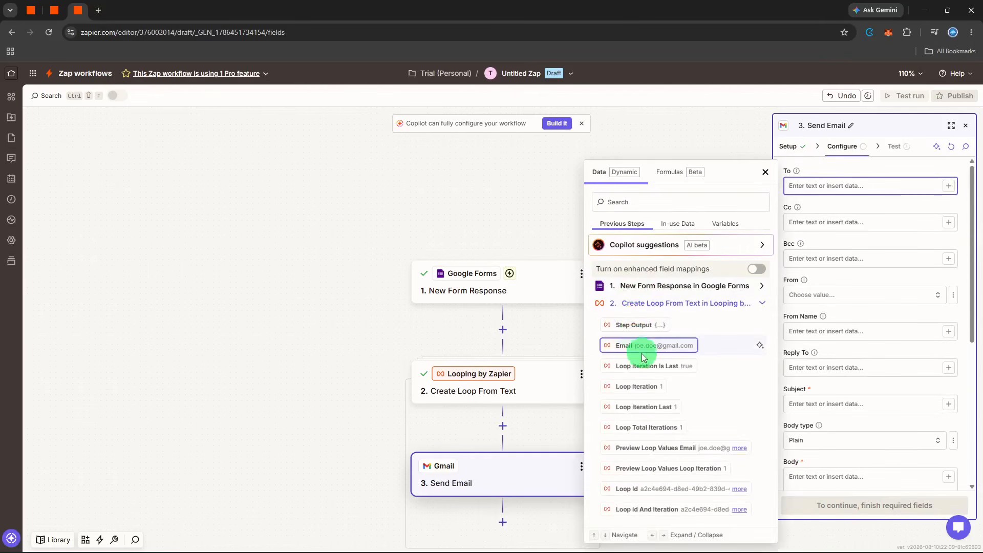
left_click(644, 346)
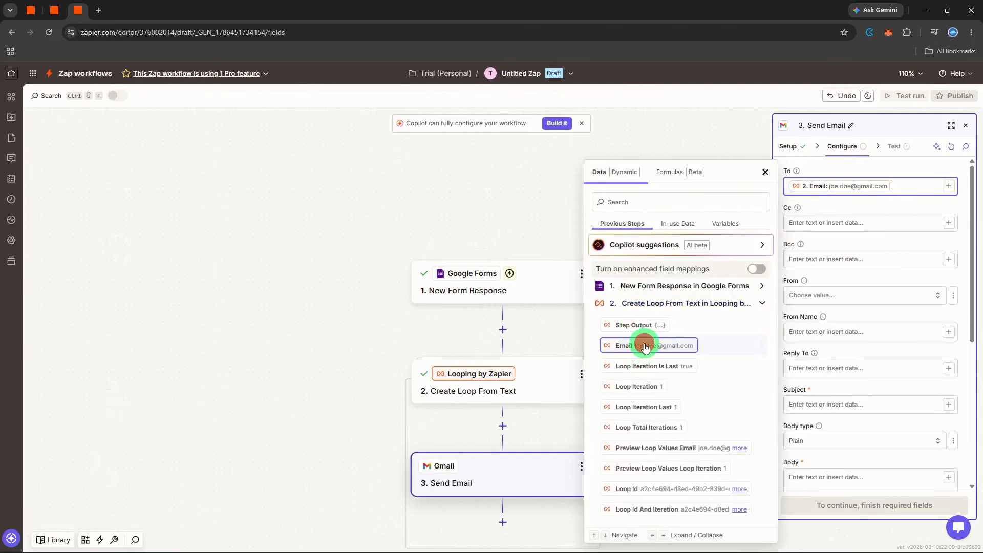
left_click(873, 240)
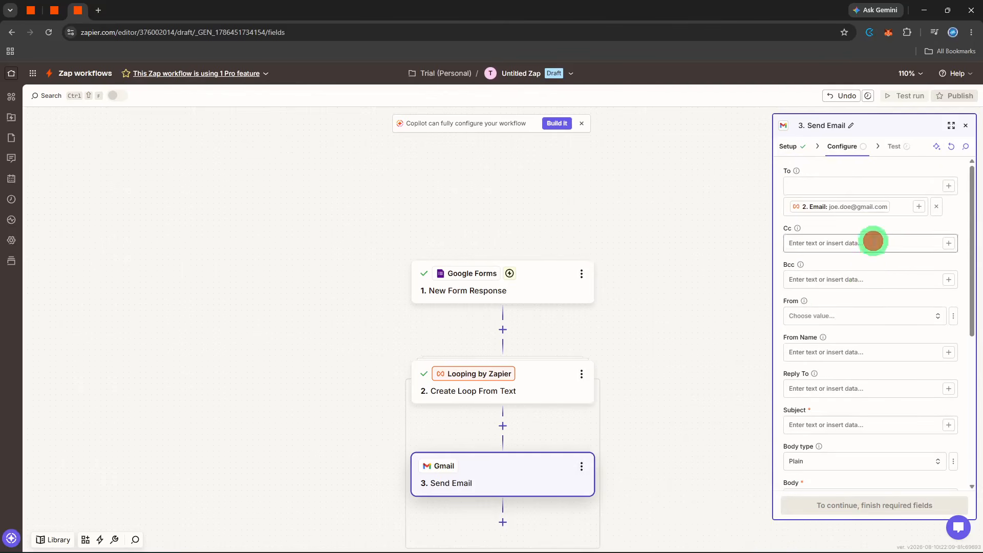
- Enter "Important information by our team." as the subject of the Gmail Send Email step
left_click(831, 429)
type("Impory")
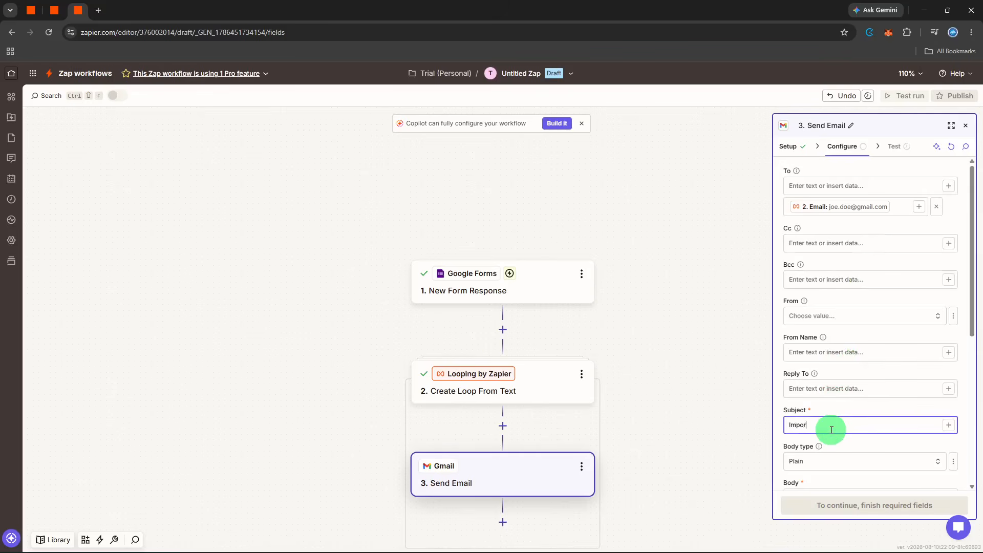
key("BackSpace")
type("tant information by our team.")
- Enter "Hello" as the body of the Gmail message, keeping the plain body type
scroll(830, 430, "down", 2)
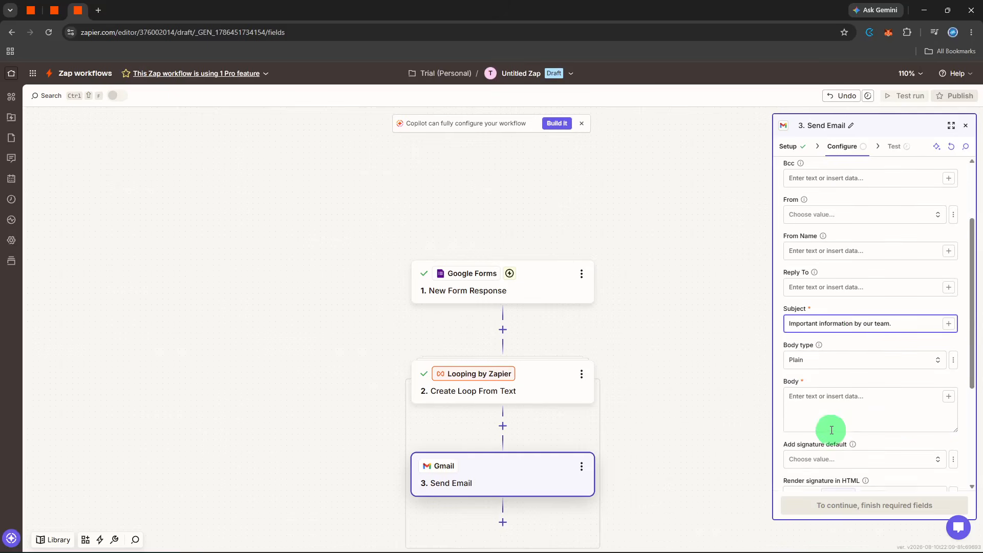
left_click(842, 401)
type("Hello")
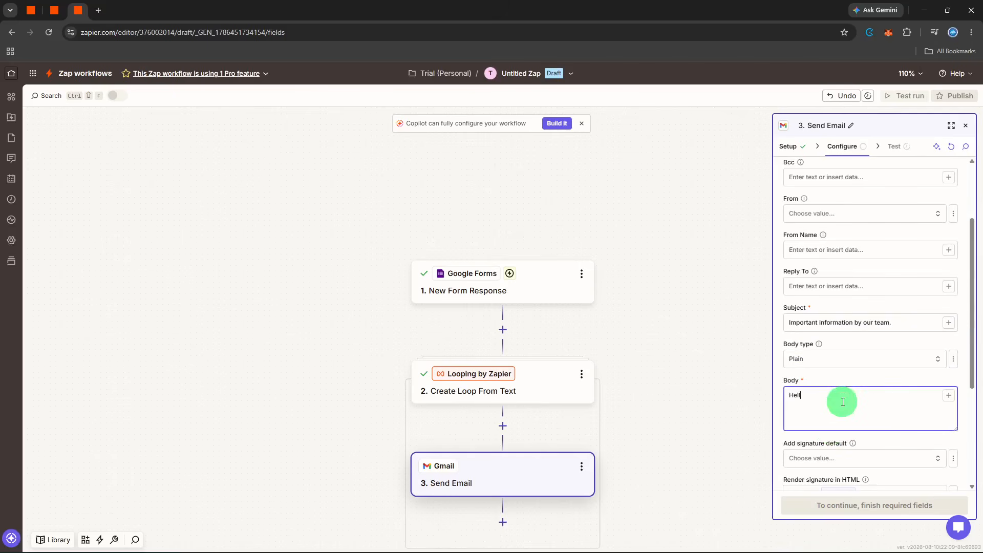
left_click(851, 383)
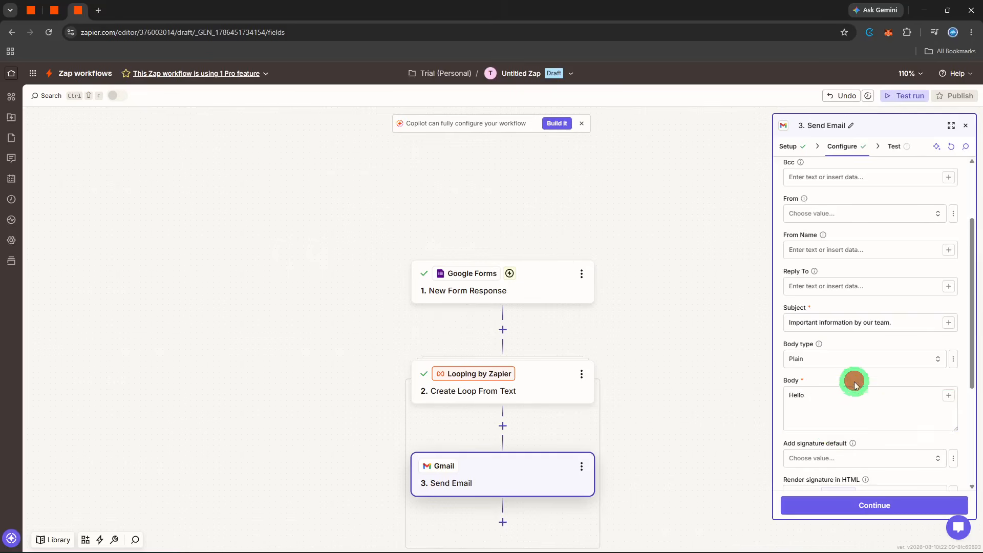
- Continue to the Gmail step's test, send the test message and close the step's settings
left_click(849, 506)
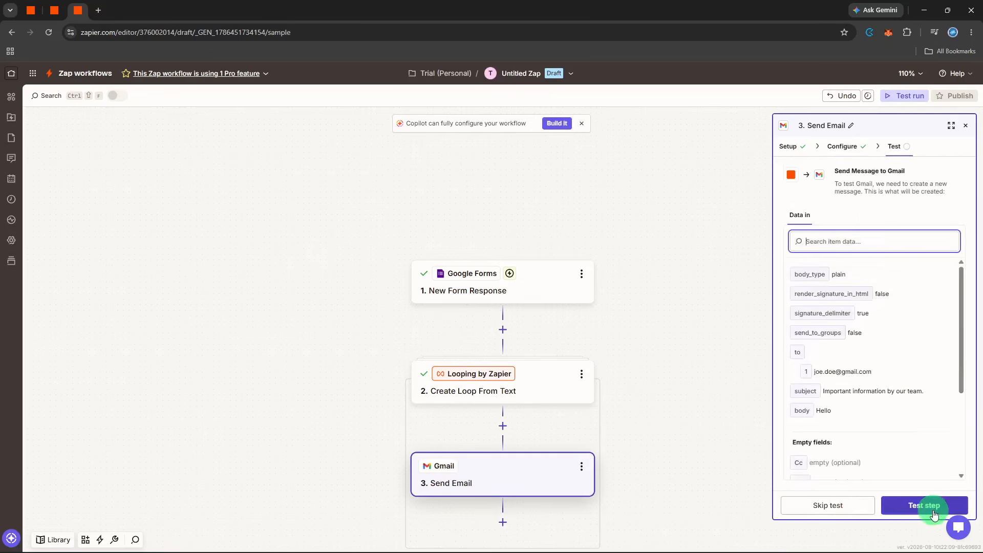
left_click(932, 505)
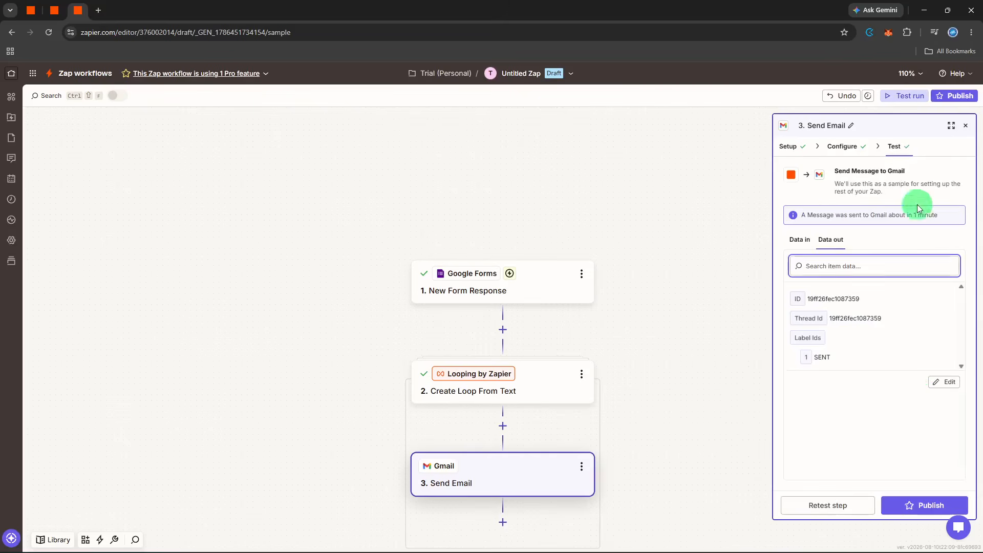
left_click(963, 129)
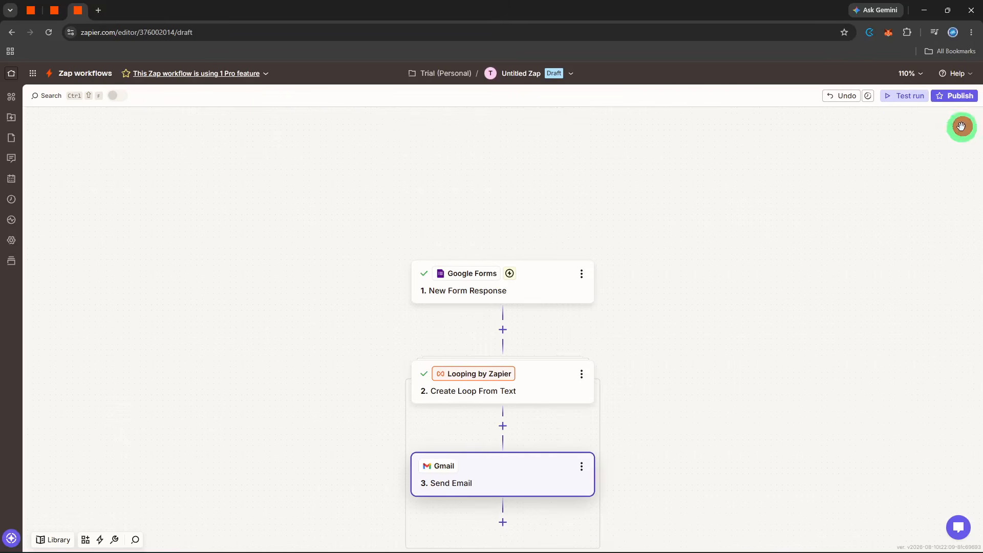